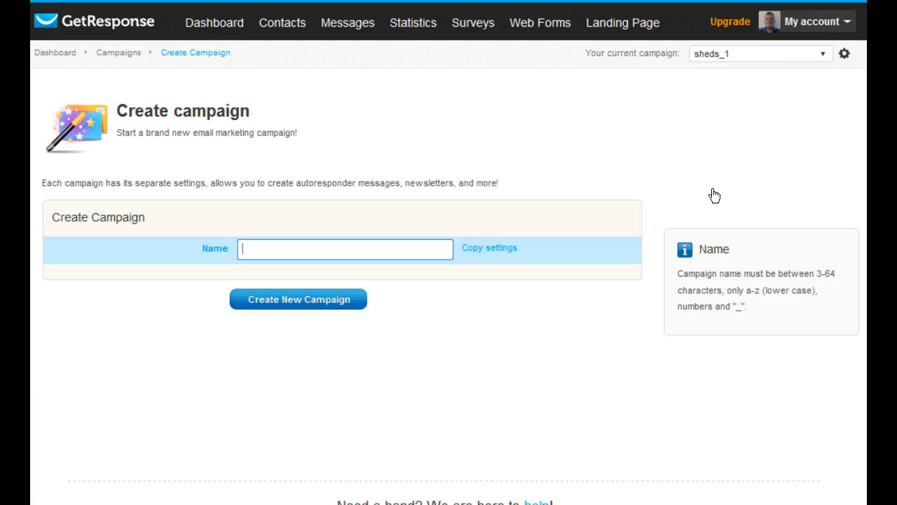
Create a new campaign named demo1972
left_click(273, 252)
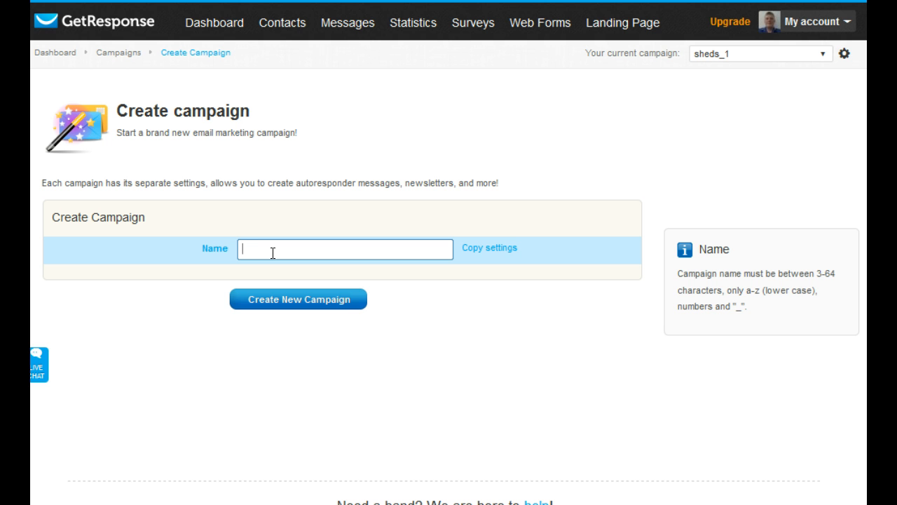
type("demo1972")
left_click(272, 300)
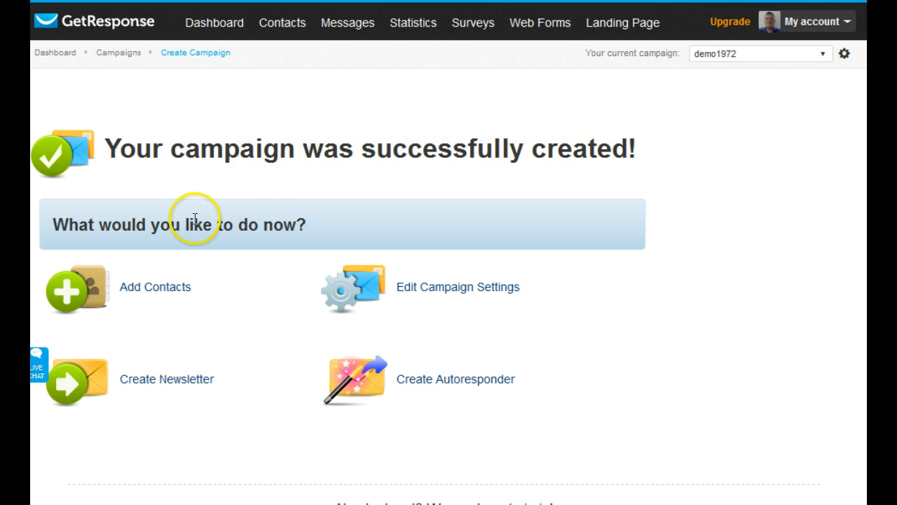
In the new campaign's permission settings, disable confirmed opt-in for email subscriptions and web subscriptions
left_click(431, 288)
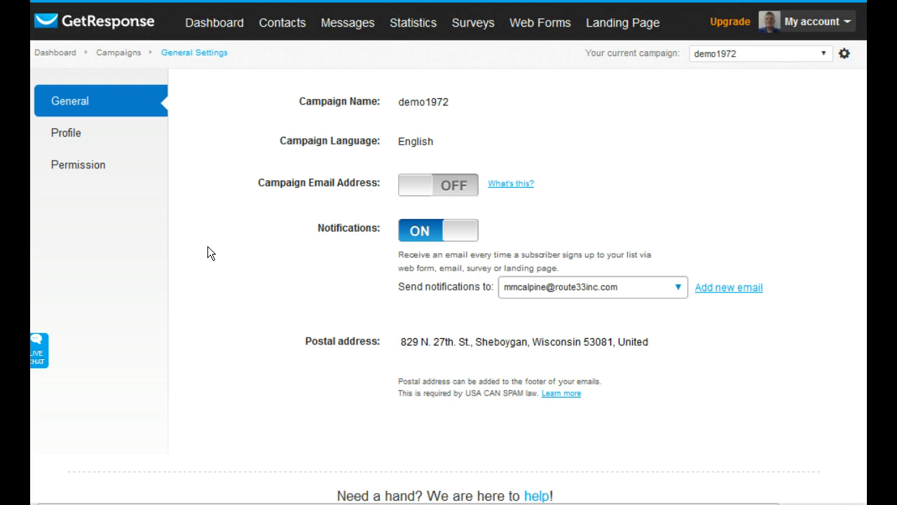
left_click(241, 122)
left_click(62, 170)
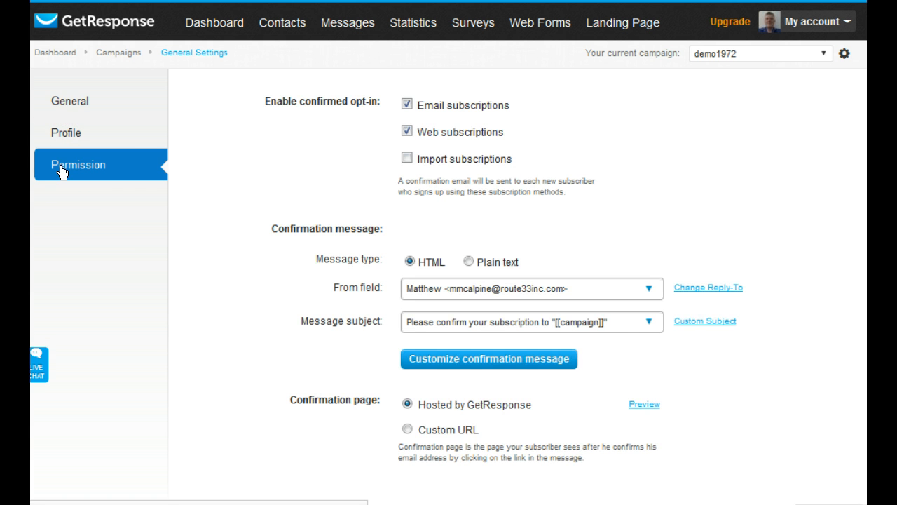
left_click(406, 104)
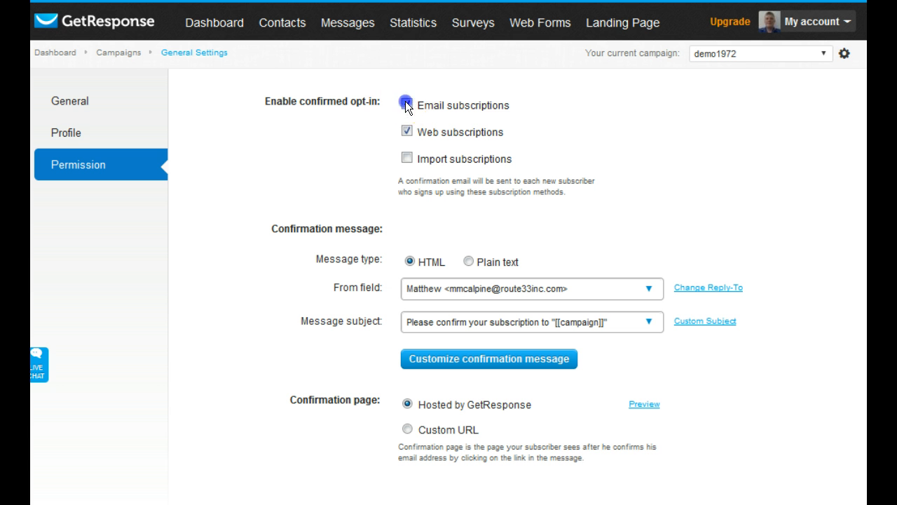
left_click(407, 131)
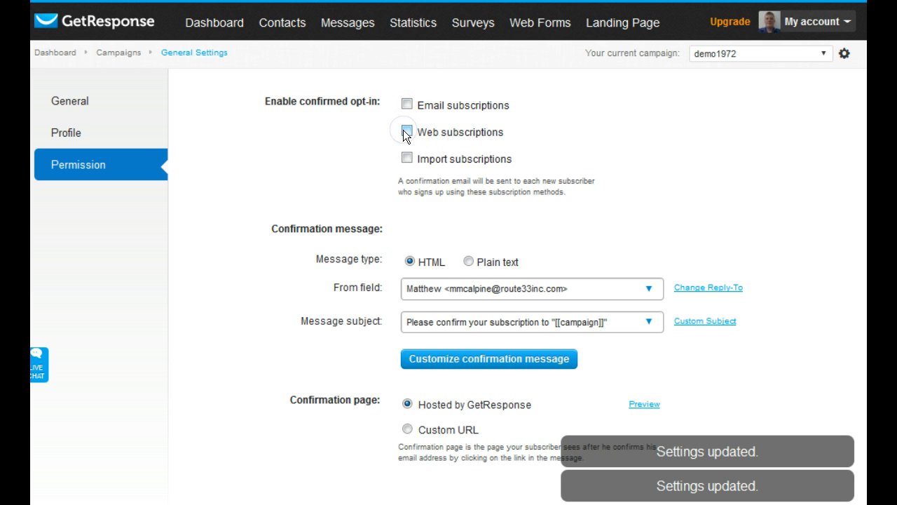
scroll(216, 166, "down", 1)
scroll(217, 172, "down", 1)
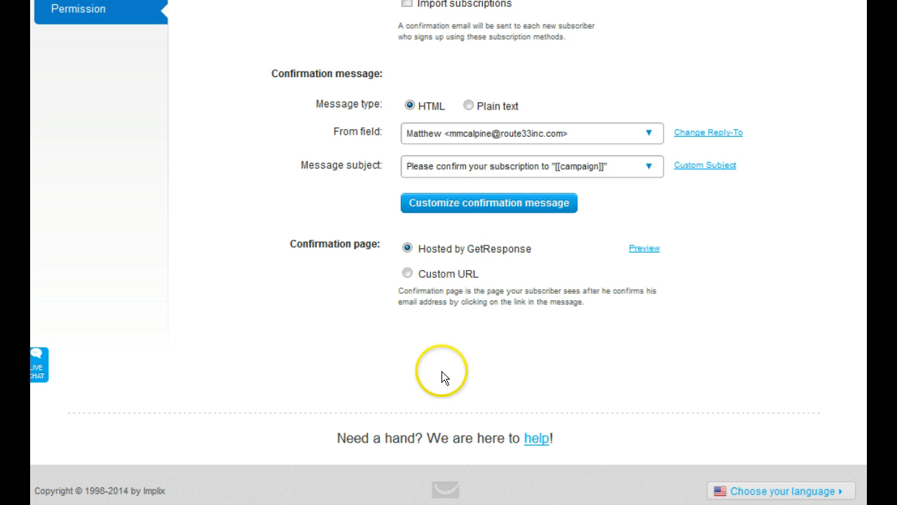
scroll(217, 309, "up", 3)
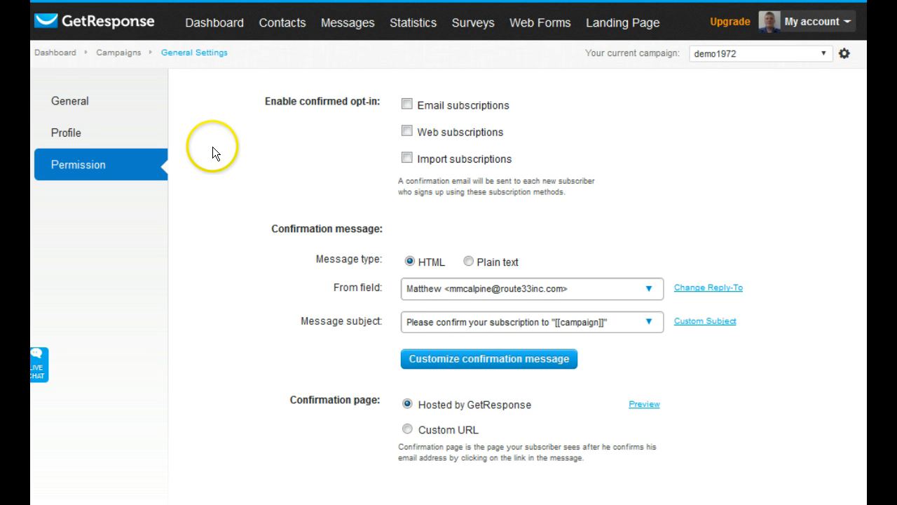
Return to the dashboard and start creating a new autoresponder
left_click(218, 27)
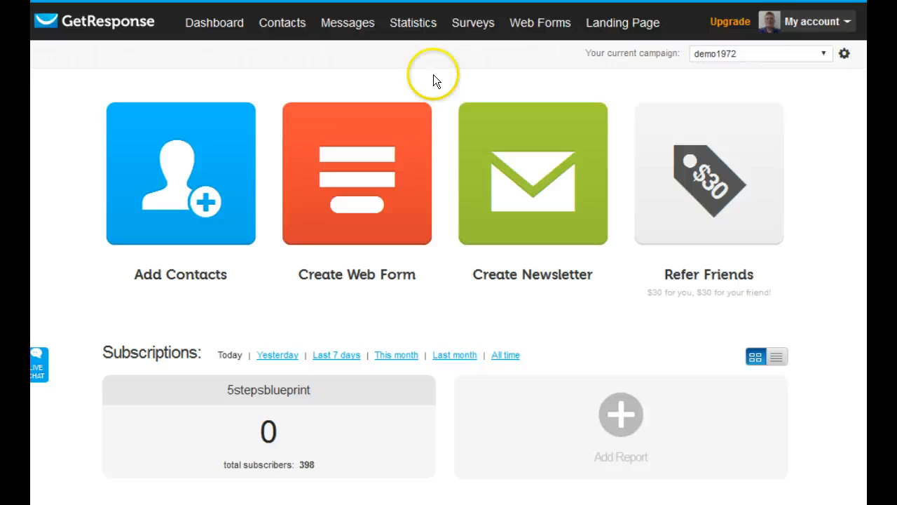
mouse_move(344, 23)
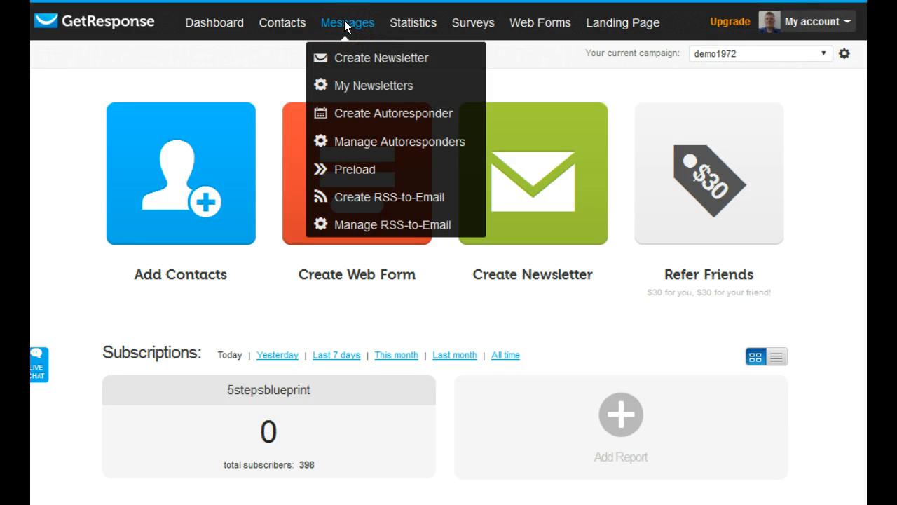
left_click(354, 116)
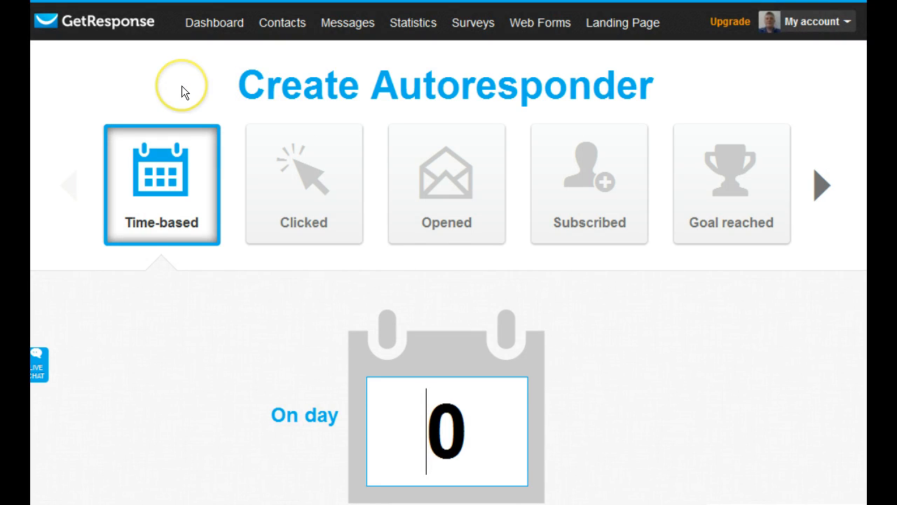
Review the time-based autoresponder's options for send day, campaign, send time, weekdays, message and name
scroll(181, 85, "down", 5)
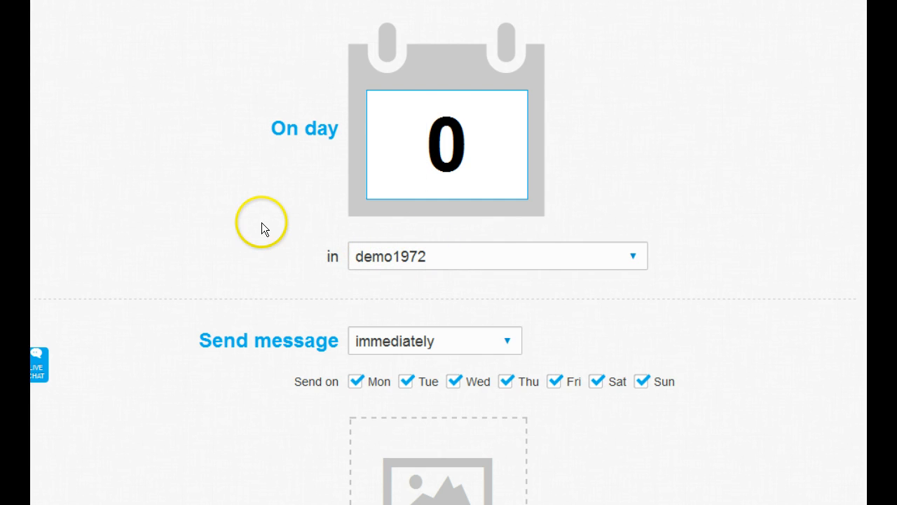
scroll(262, 222, "down", 1)
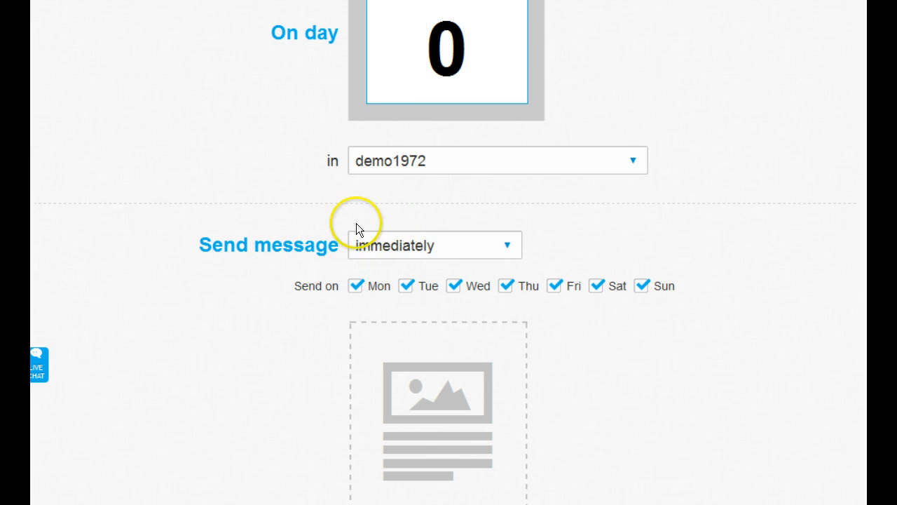
scroll(253, 257, "down", 1)
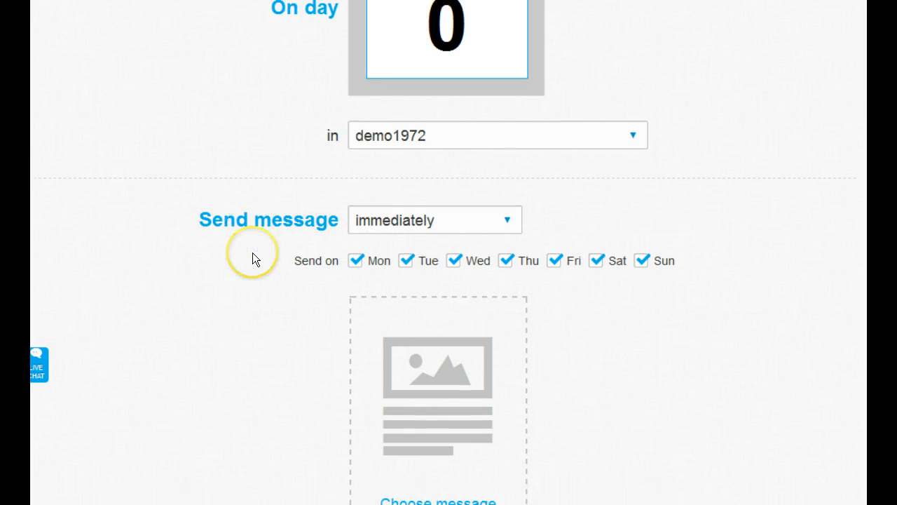
scroll(253, 255, "down", 2)
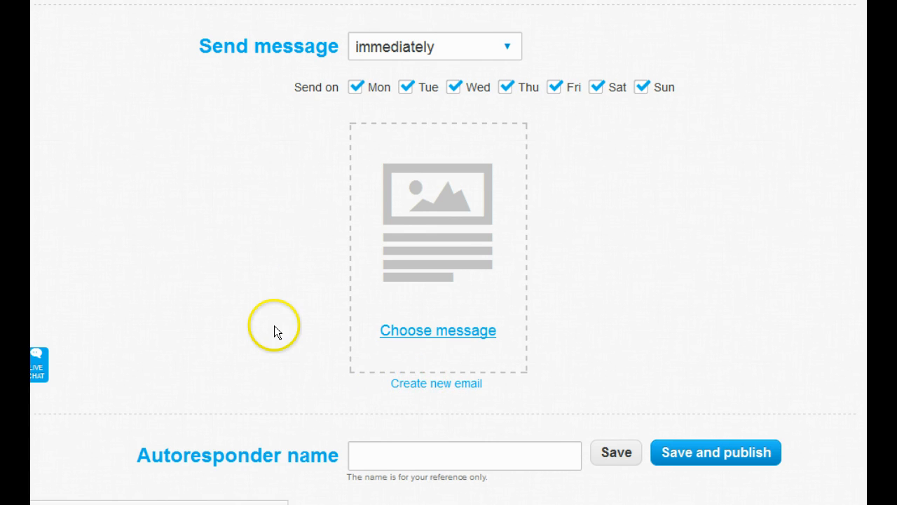
scroll(274, 330, "up", 7)
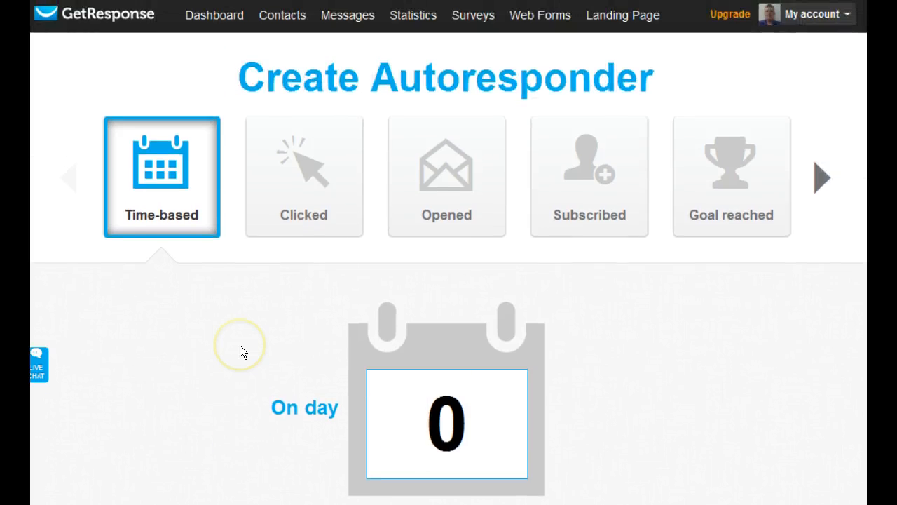
scroll(239, 343, "down", 1)
scroll(229, 302, "up", 2)
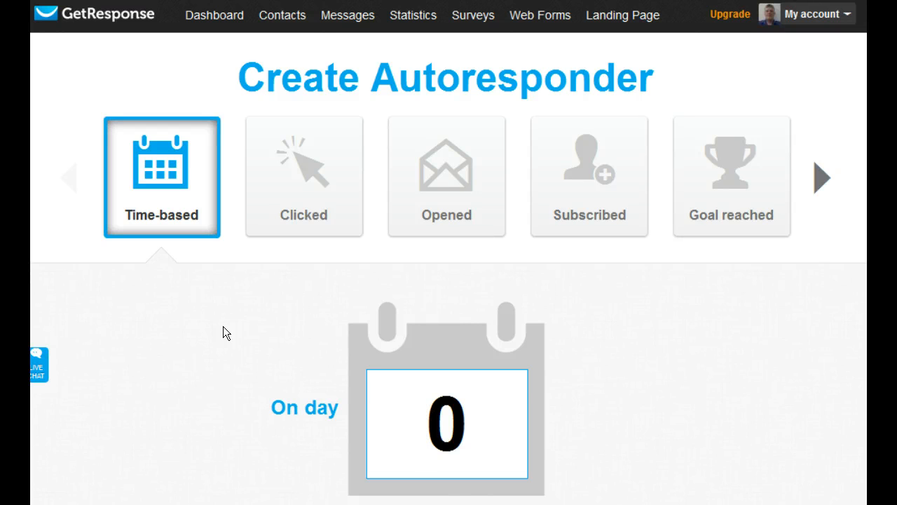
scroll(223, 325, "down", 2)
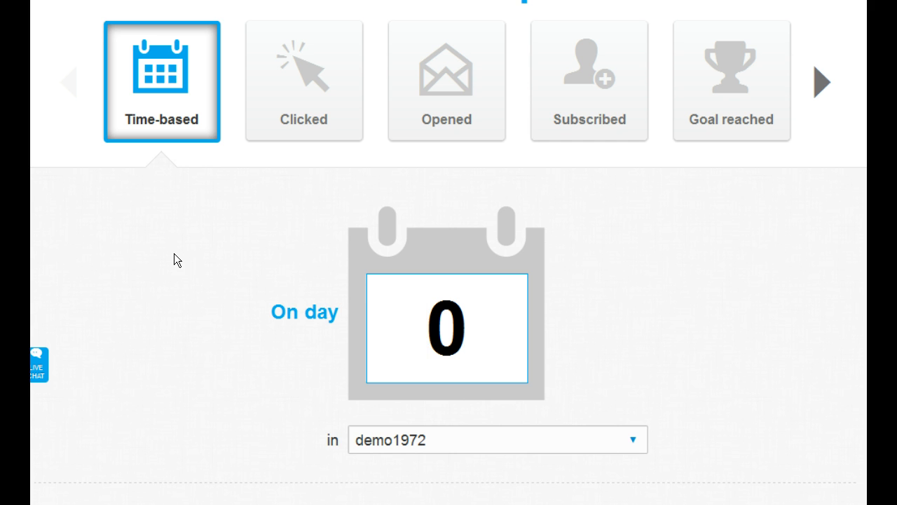
scroll(174, 257, "down", 3)
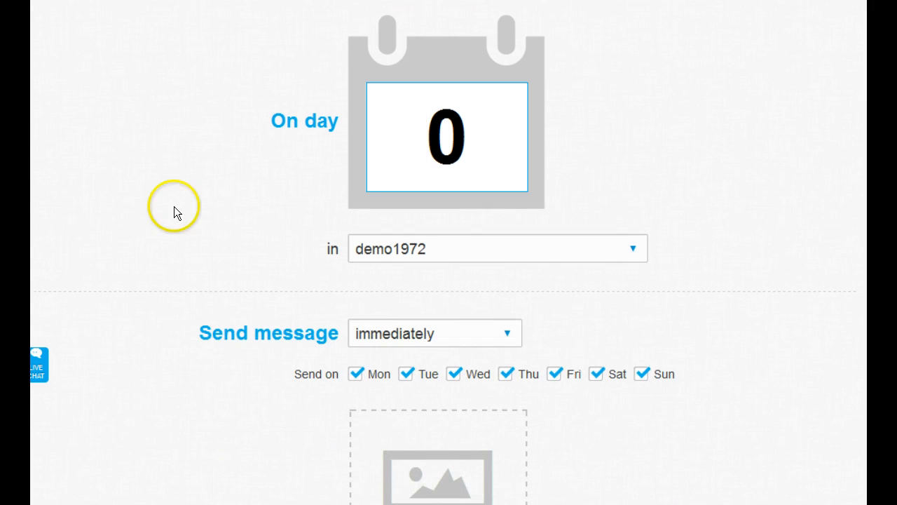
scroll(174, 213, "down", 3)
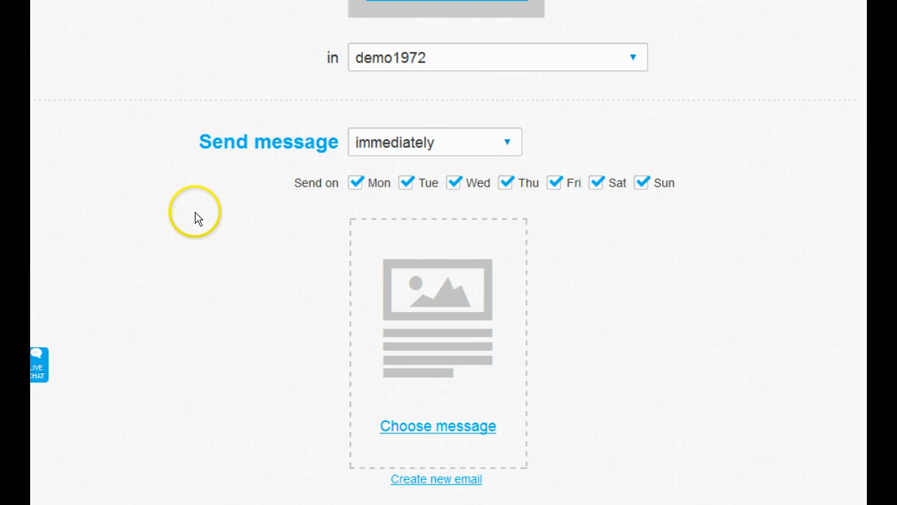
Create a new email for the autoresponder and name the message "demo1972 message1"
scroll(195, 220, "down", 2)
left_click(436, 385)
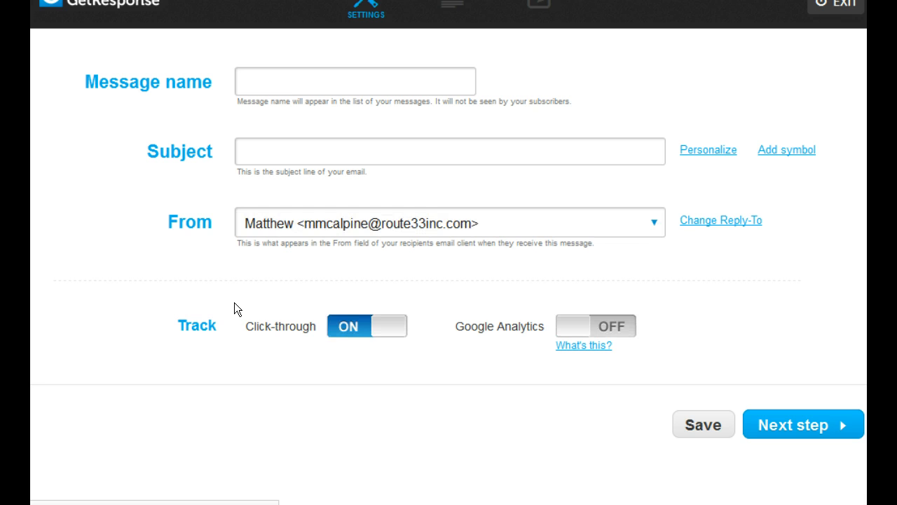
left_click(273, 74)
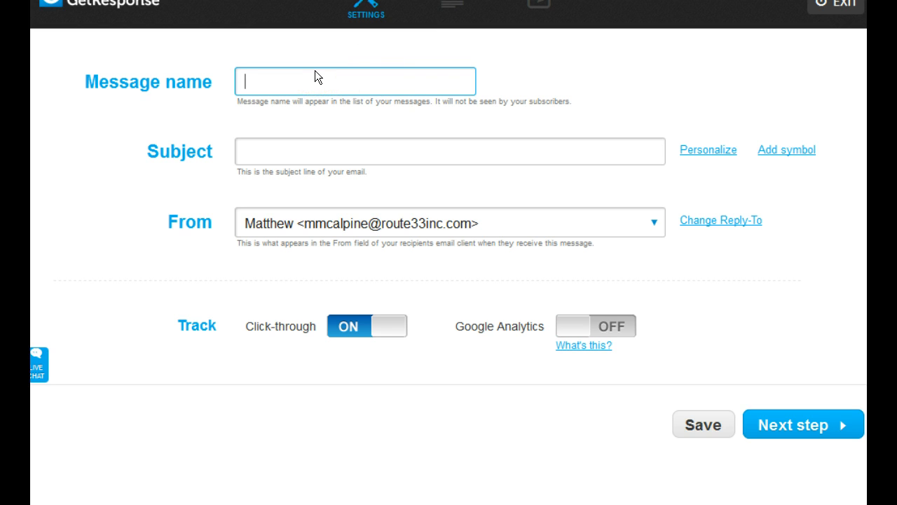
type("demo1972")
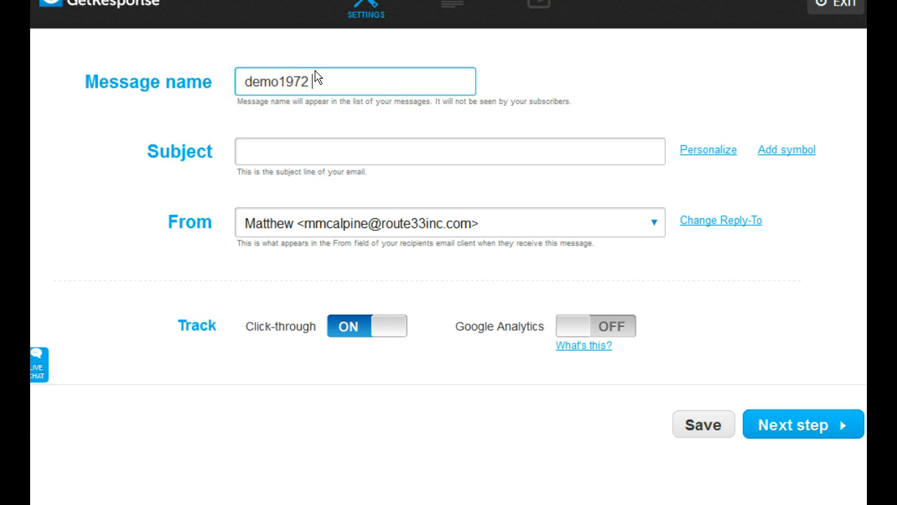
type(" message1")
Set the email's subject line to "Thank You!" and proceed to template selection
left_click(300, 148)
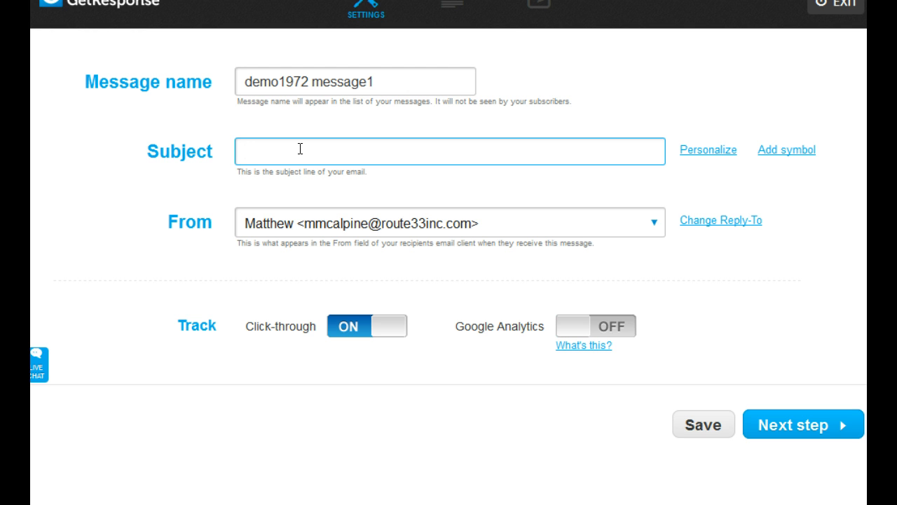
type("Thank You!")
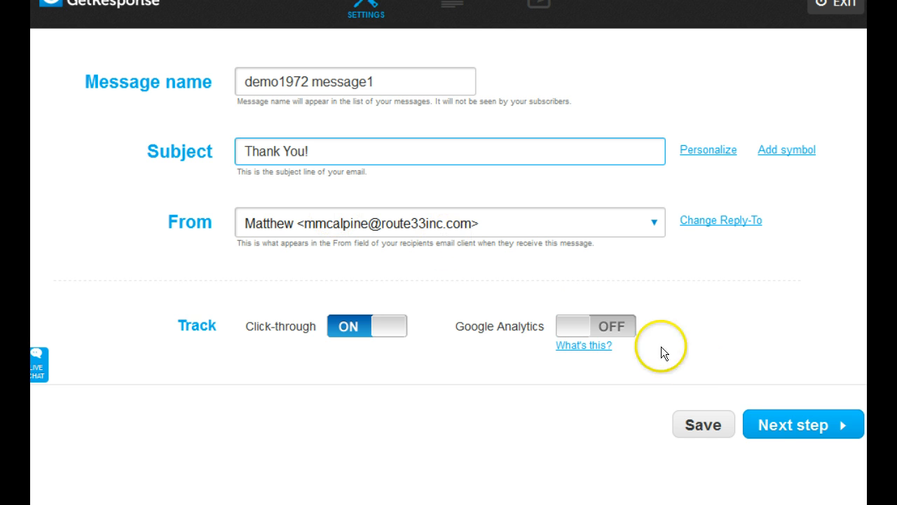
left_click(767, 420)
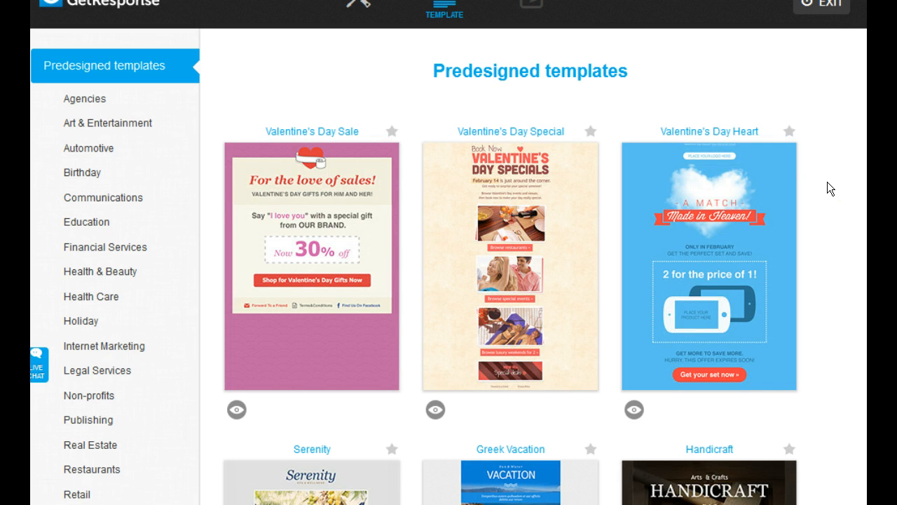
Browse the predesigned templates, but start the email from scratch with the blank template
scroll(827, 188, "down", 5)
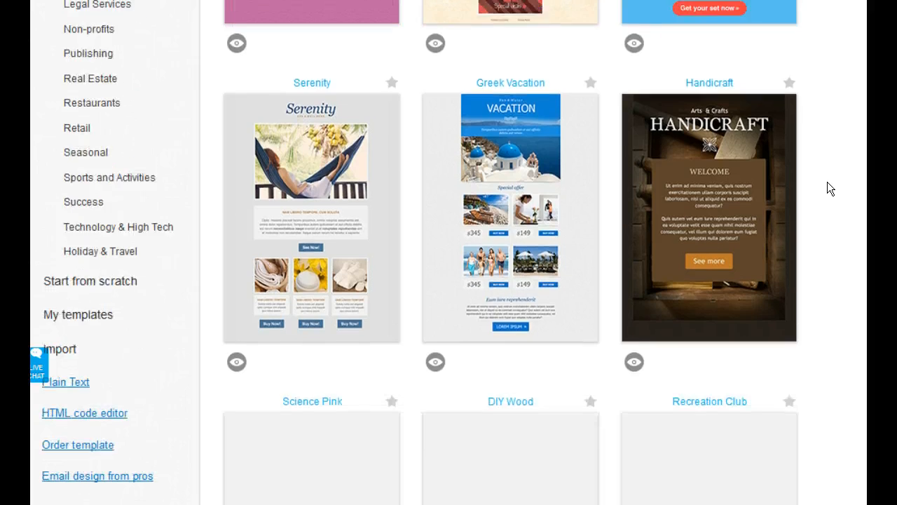
scroll(827, 188, "down", 2)
scroll(827, 188, "up", 3)
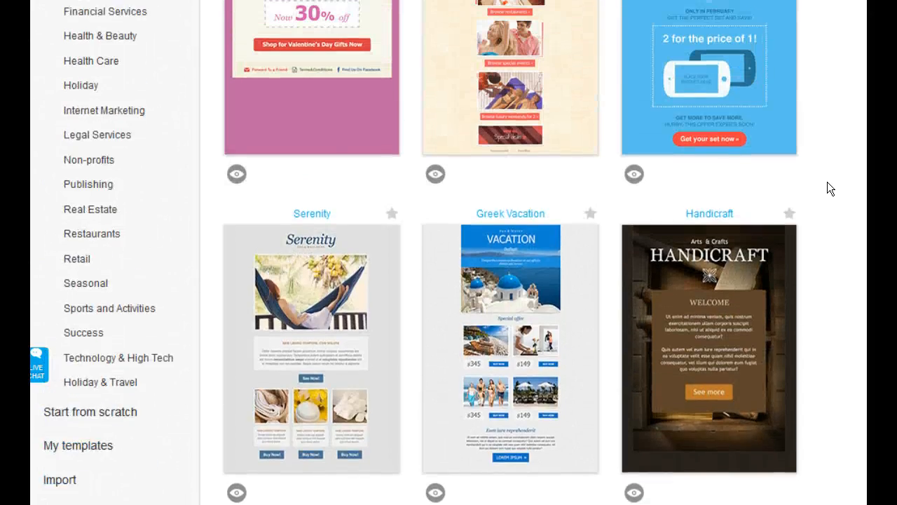
scroll(826, 187, "up", 2)
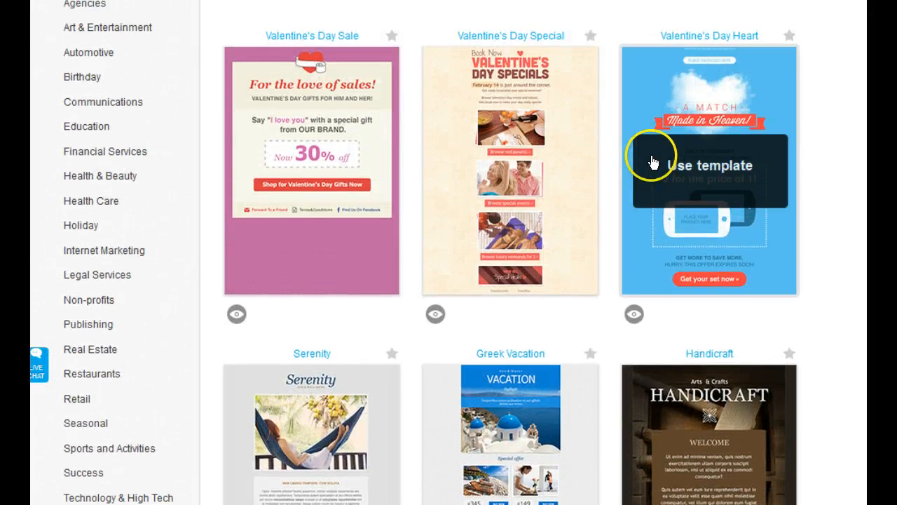
mouse_move(337, 160)
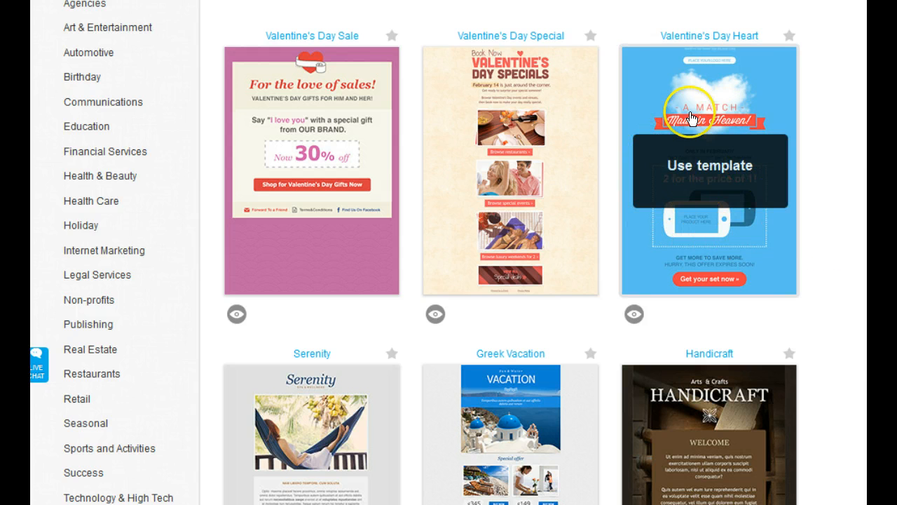
scroll(826, 242, "down", 4)
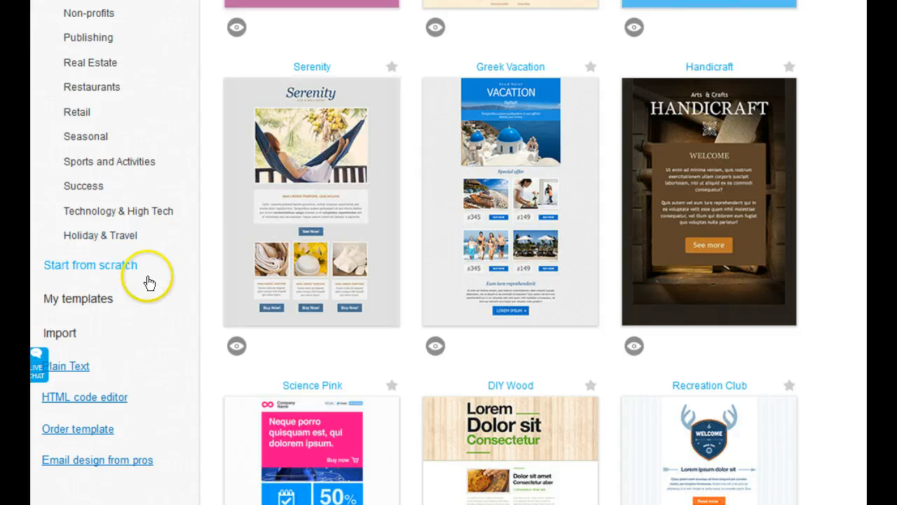
left_click(102, 272)
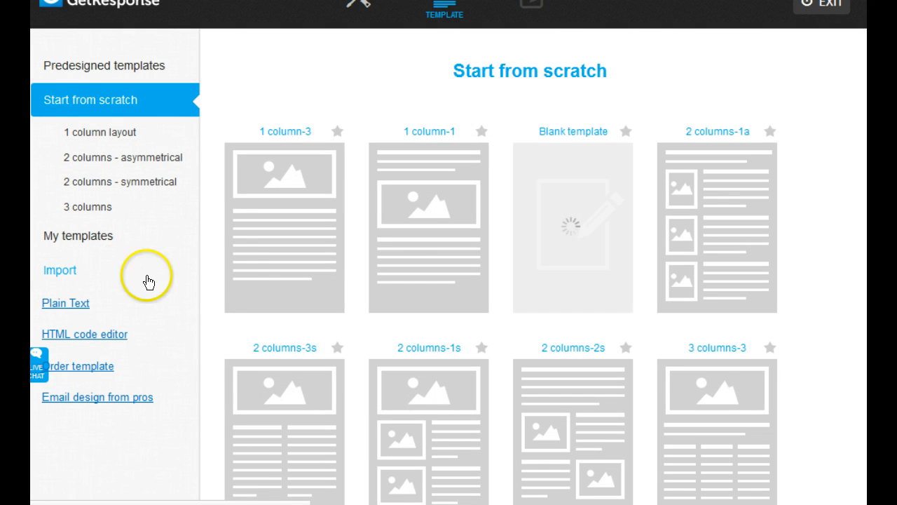
mouse_move(427, 262)
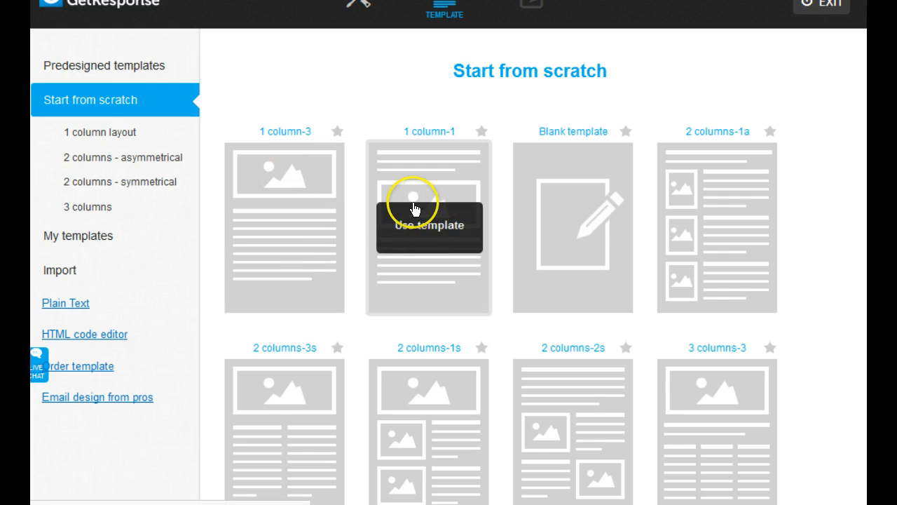
left_click(567, 225)
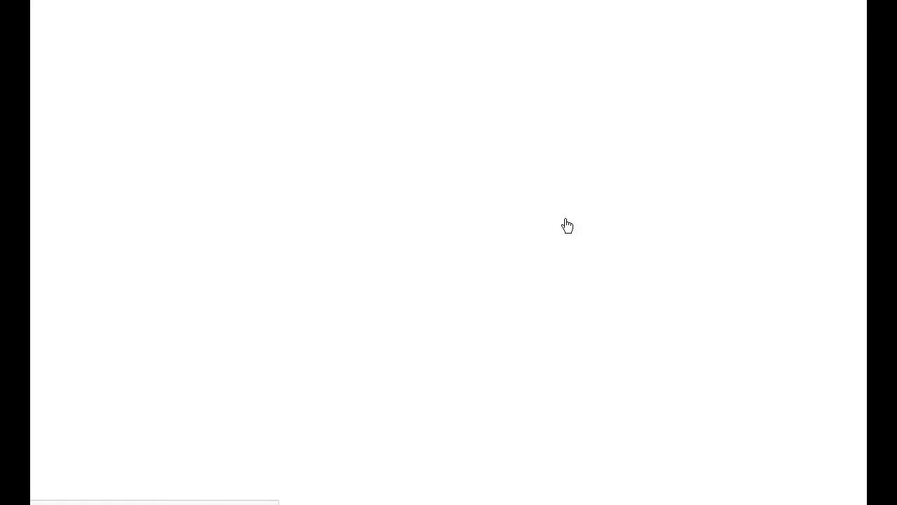
Add an image block at the top of the empty email
left_click(536, 211)
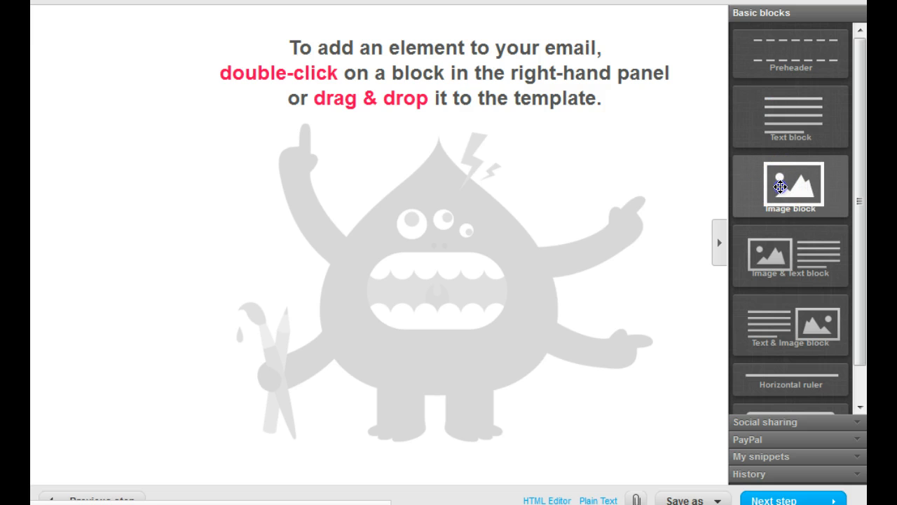
left_click_drag(780, 187, 441, 83)
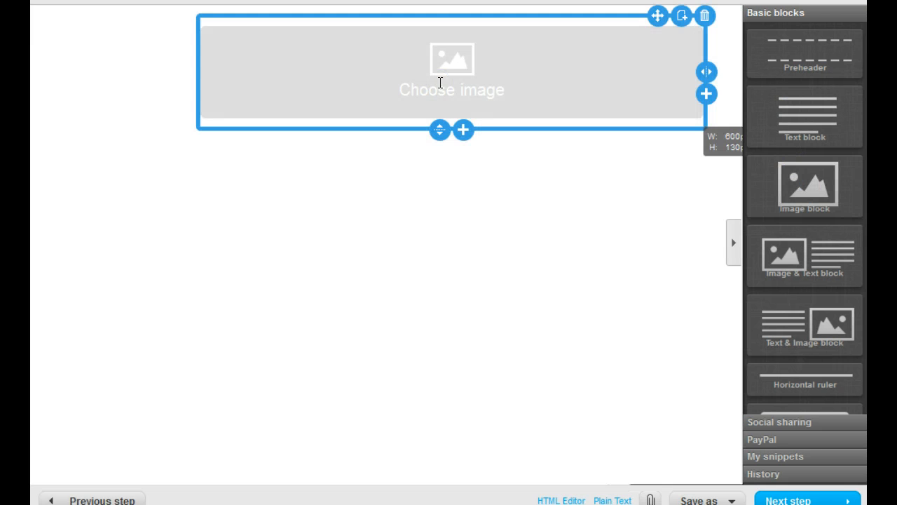
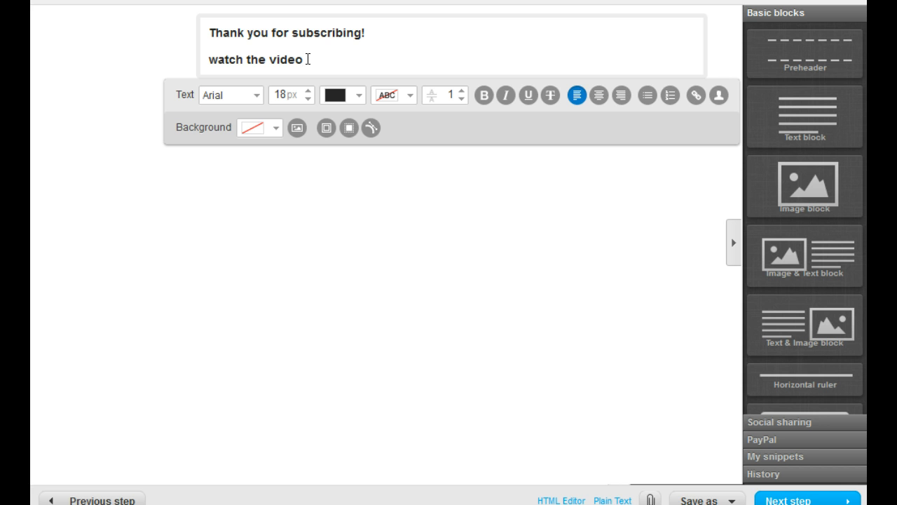
Finish editing the thank-you email, proceed to the autoresponder settings, and save and publish the autoresponder
left_click_drag(303, 59, 207, 57)
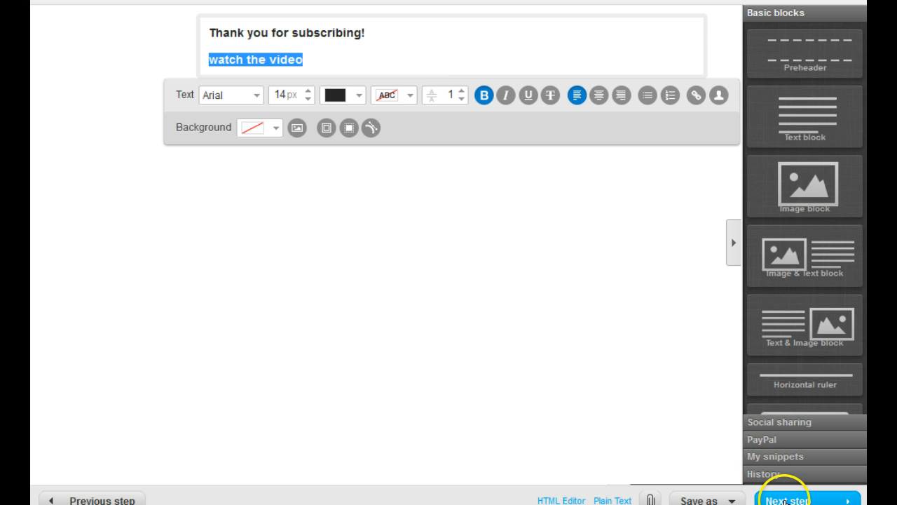
left_click(792, 499)
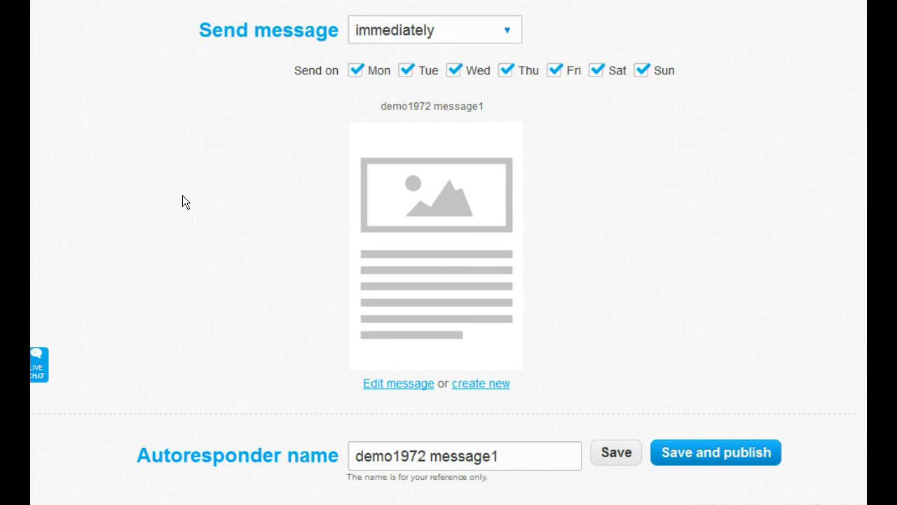
scroll(182, 202, "up", 6)
scroll(183, 202, "down", 6)
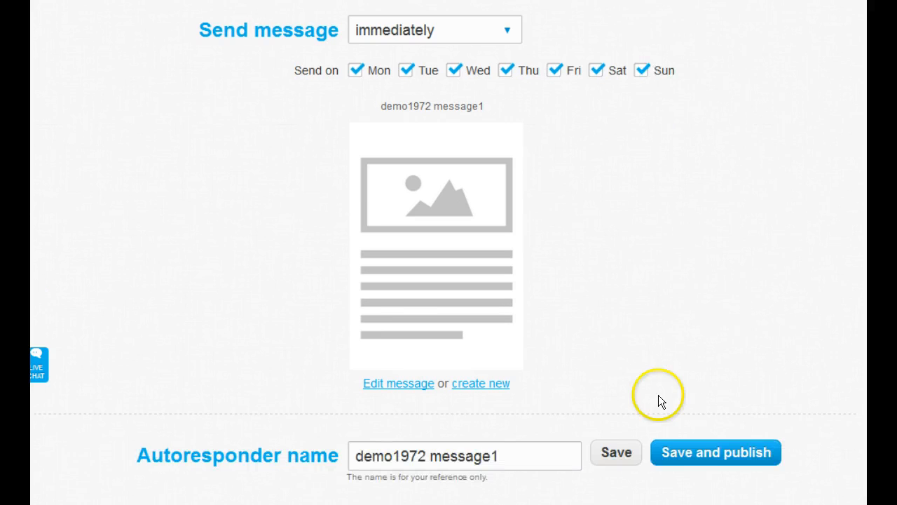
left_click(711, 450)
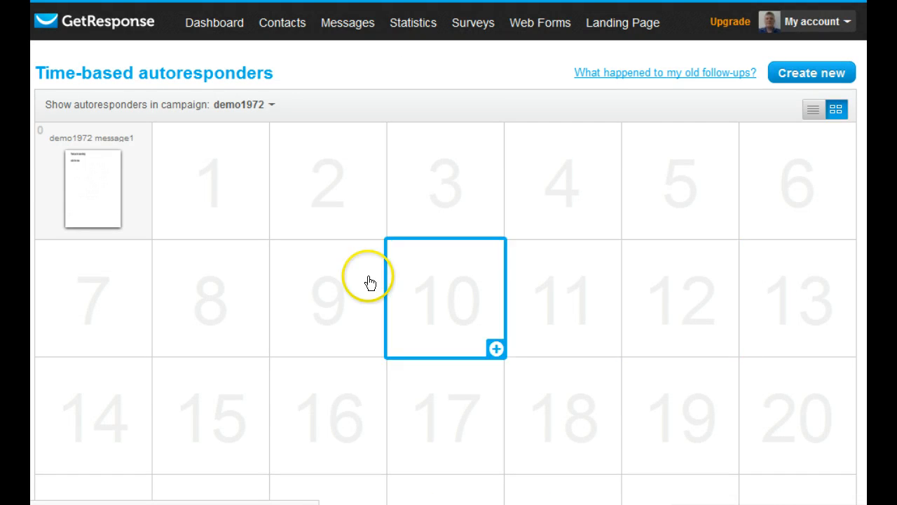
Preview the published "demo1972 message1" email from the day 0 slot of the time-based autoresponder calendar
mouse_move(87, 175)
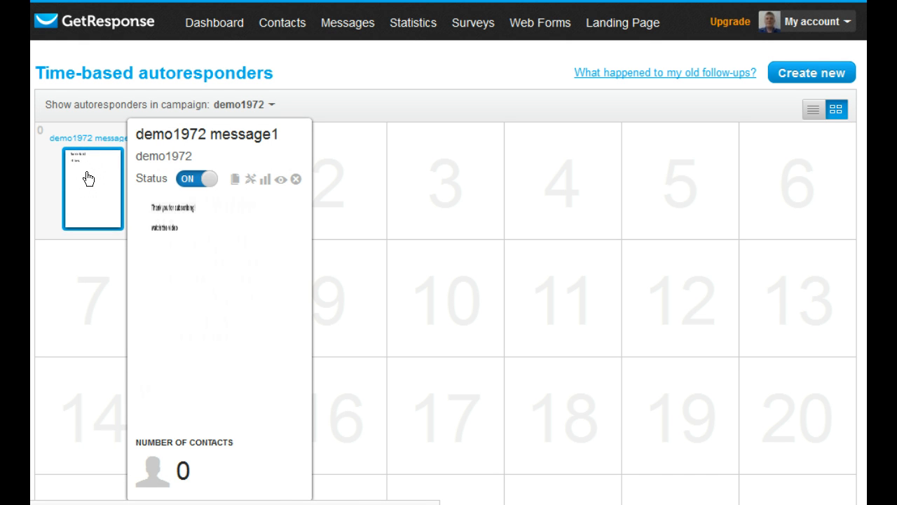
left_click(281, 182)
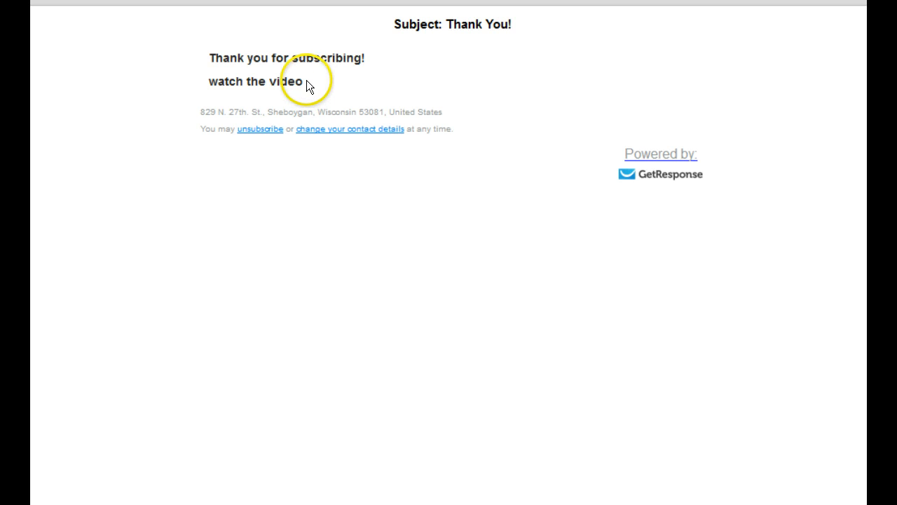
mouse_move(304, 82)
left_mouse_down()
mouse_move(212, 80)
mouse_move(295, 82)
left_mouse_up()
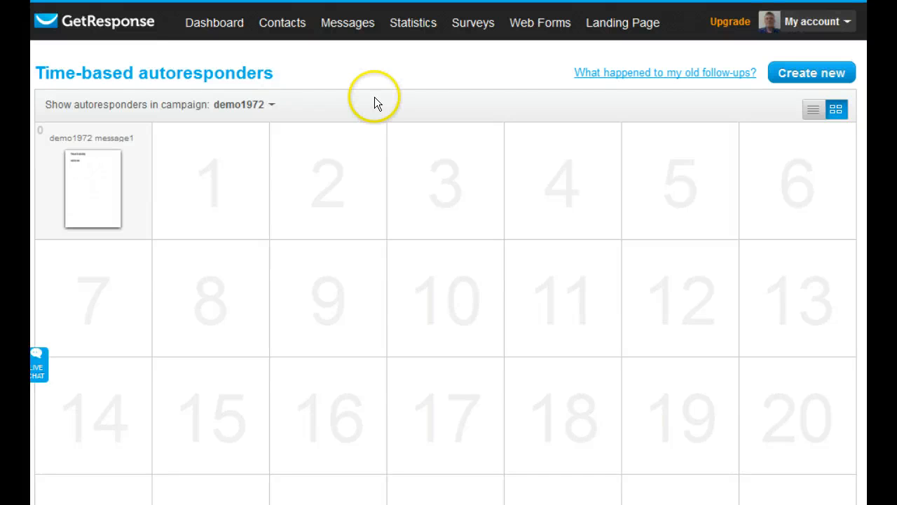
Open a new time-based autoresponder for day 7 and examine its campaign, send time and message options
mouse_move(104, 202)
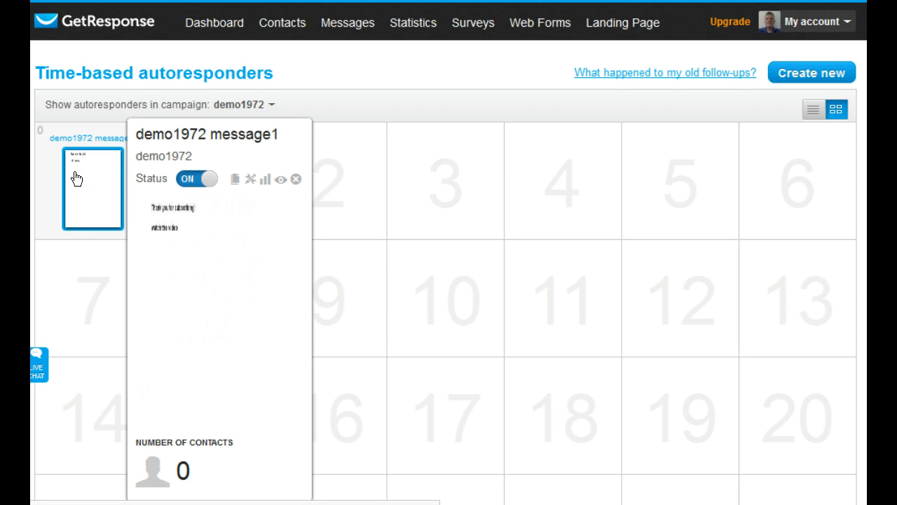
left_click(77, 318)
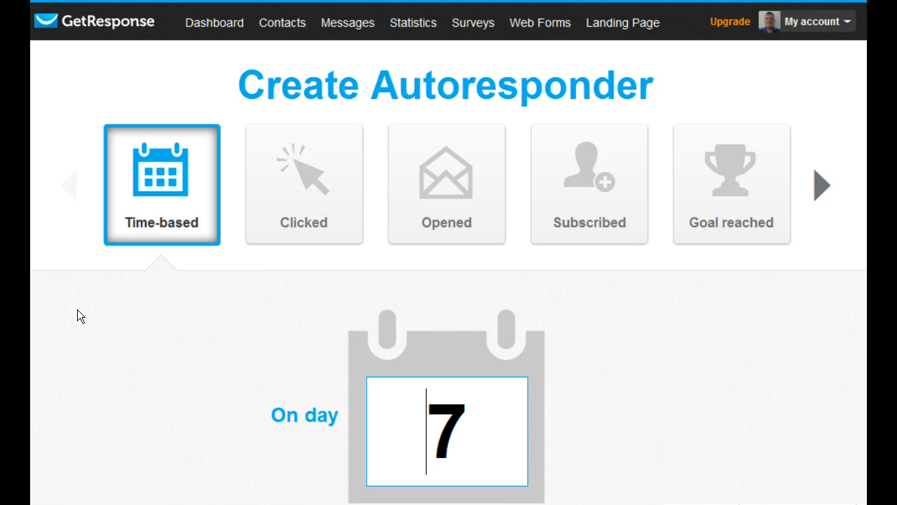
left_click(221, 344)
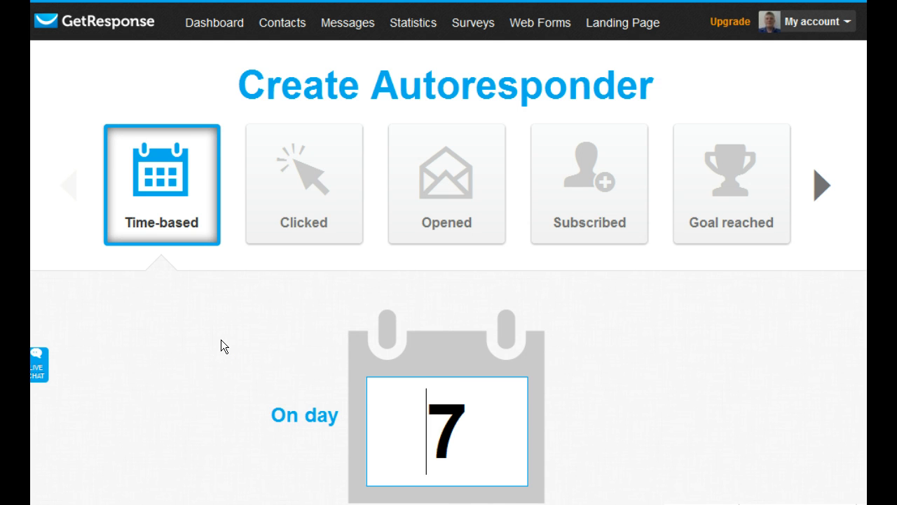
scroll(221, 339, "down", 7)
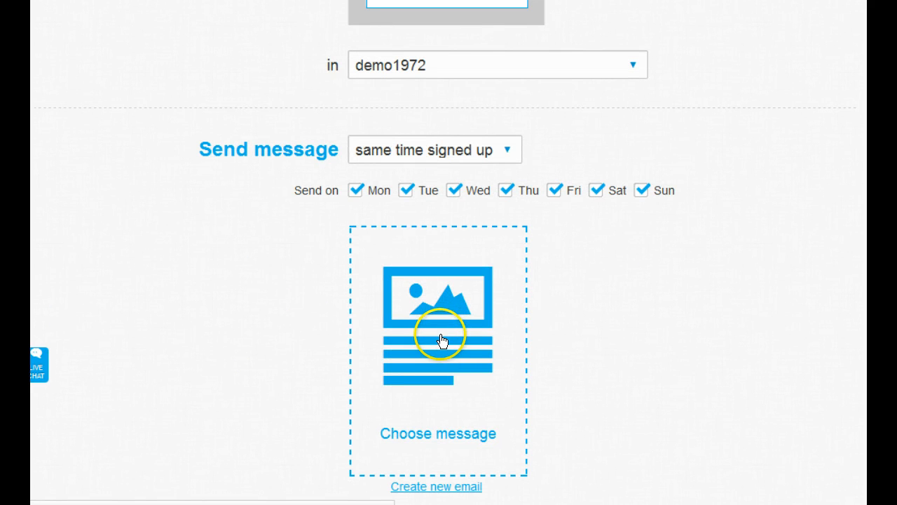
scroll(426, 411, "down", 1)
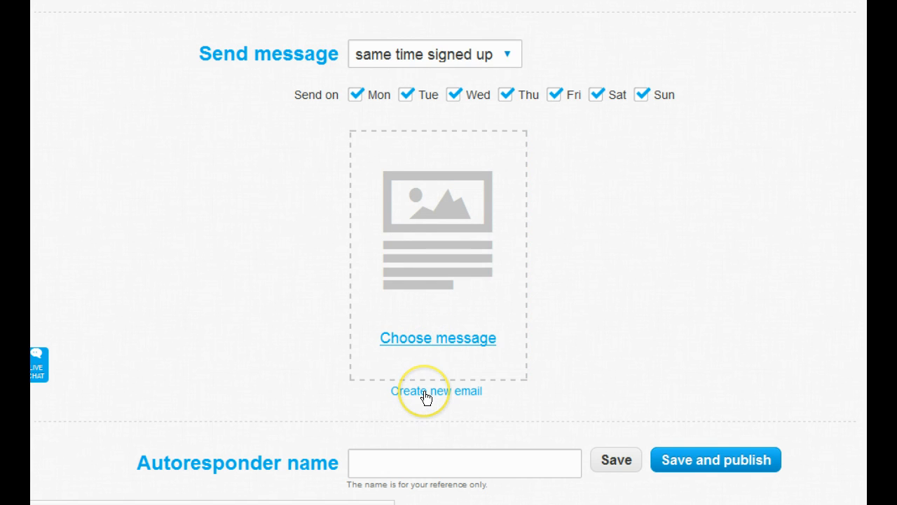
left_click(425, 392)
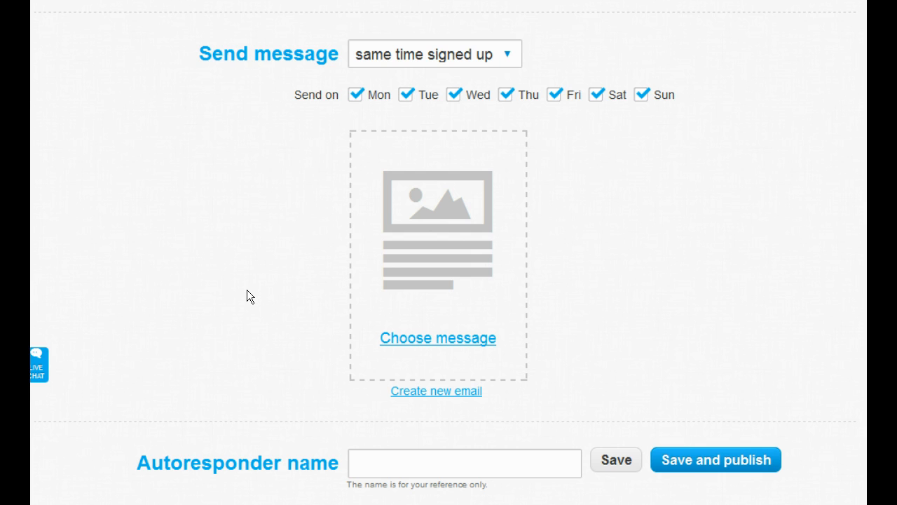
scroll(247, 290, "up", 8)
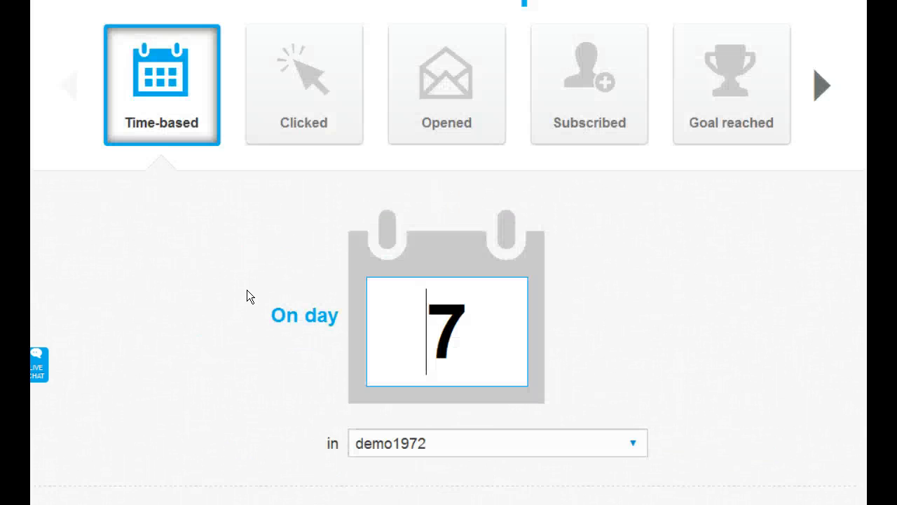
left_click(174, 231)
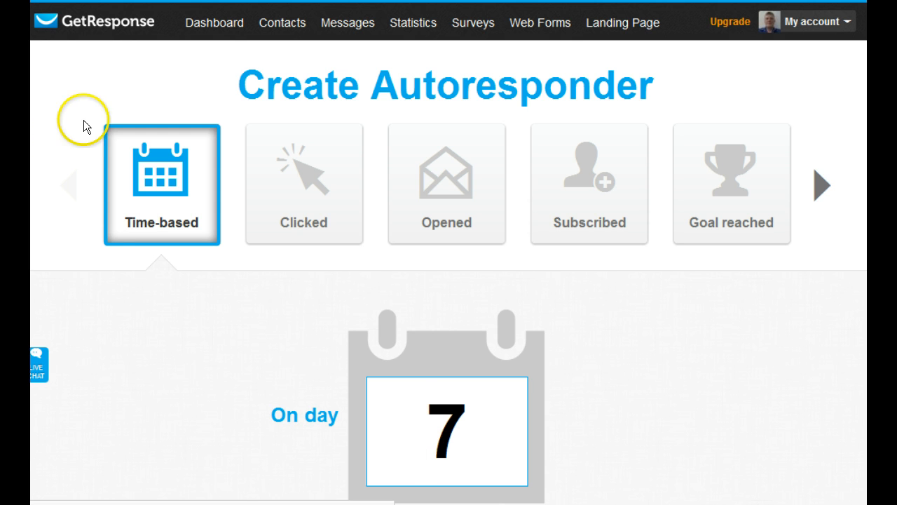
Leave the unsaved day 7 autoresponder and return to the account dashboard
left_click(206, 24)
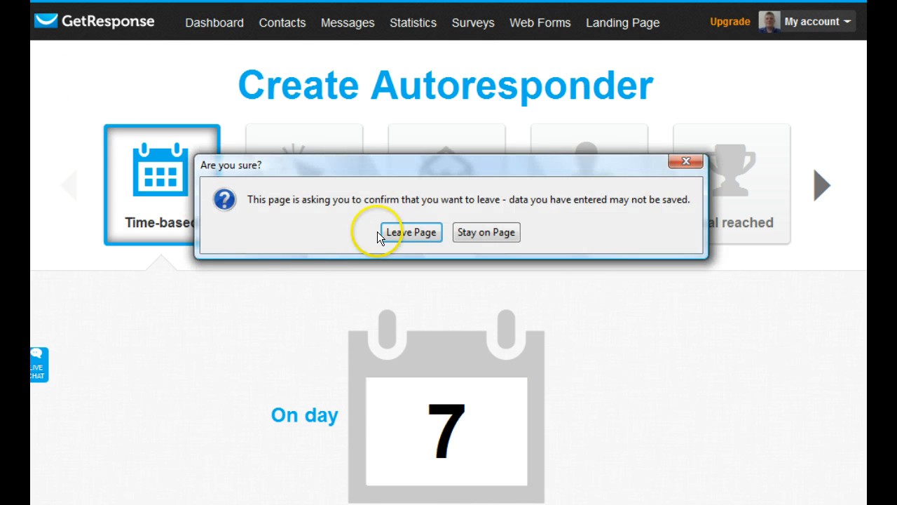
left_click(400, 227)
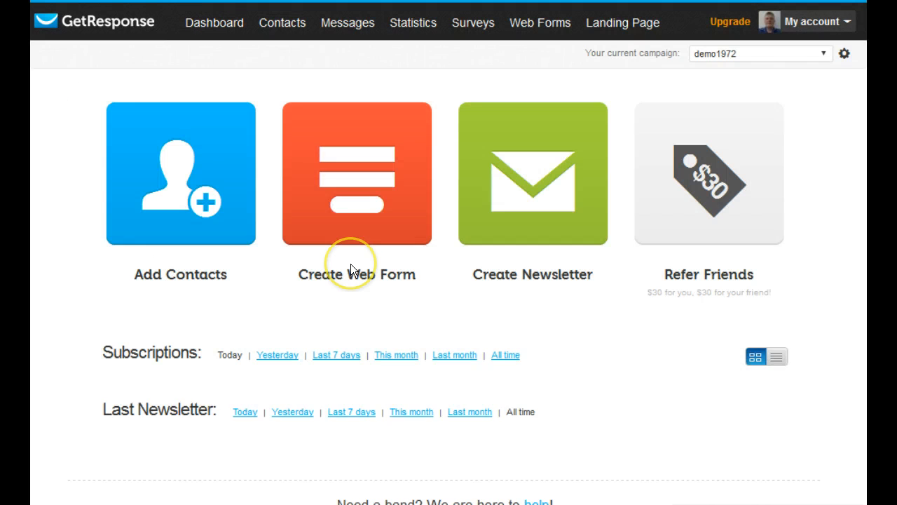